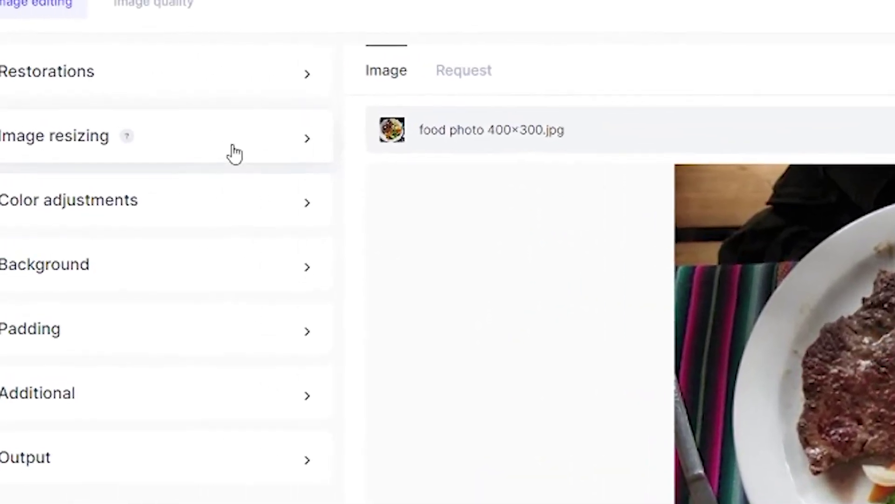
# Turn on image resizing with pixels as the size unit.
pyautogui.click(235, 153)
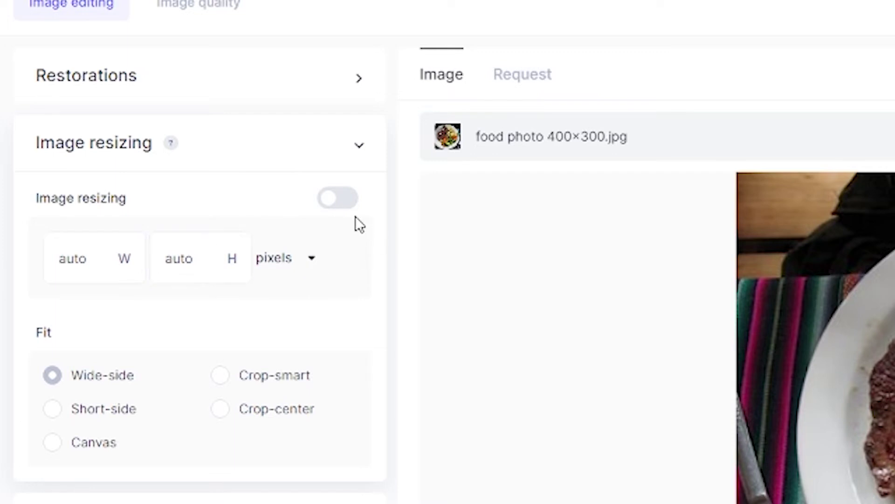
pyautogui.click(344, 204)
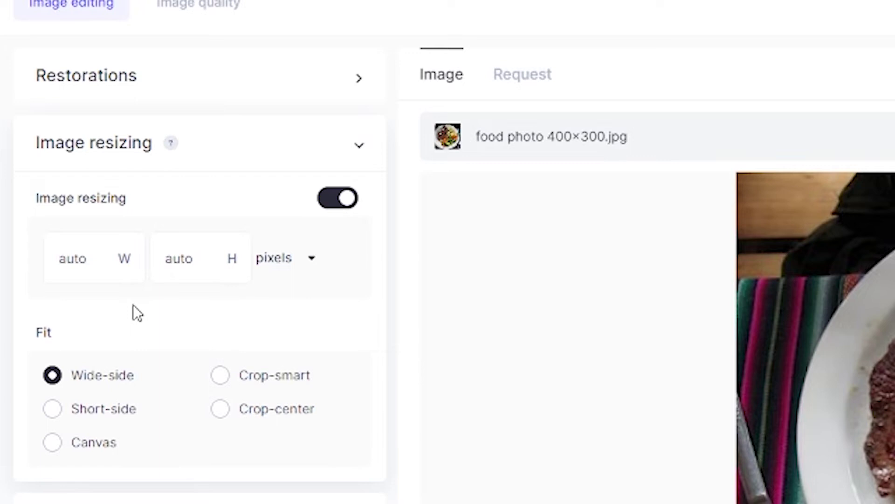
pyautogui.click(274, 271)
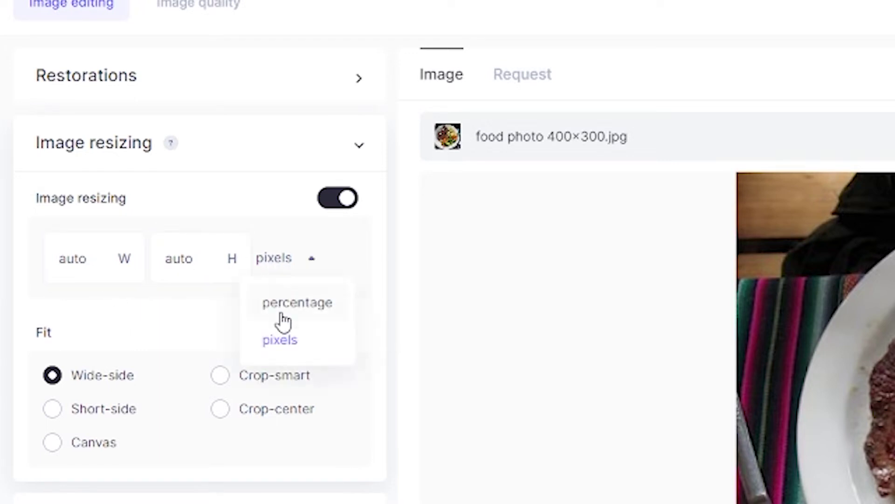
pyautogui.click(281, 342)
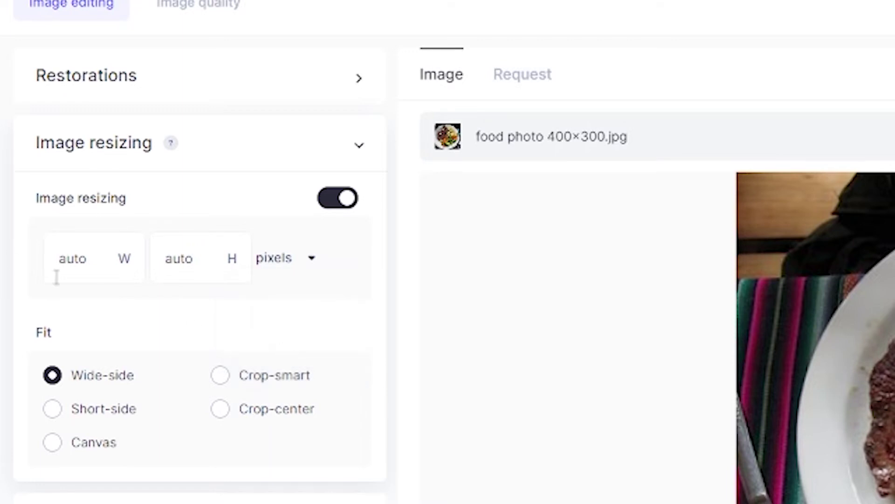
# Enter 2000 px for both width and height of the resized image.
pyautogui.click(88, 258)
pyautogui.doubleClick(89, 259)
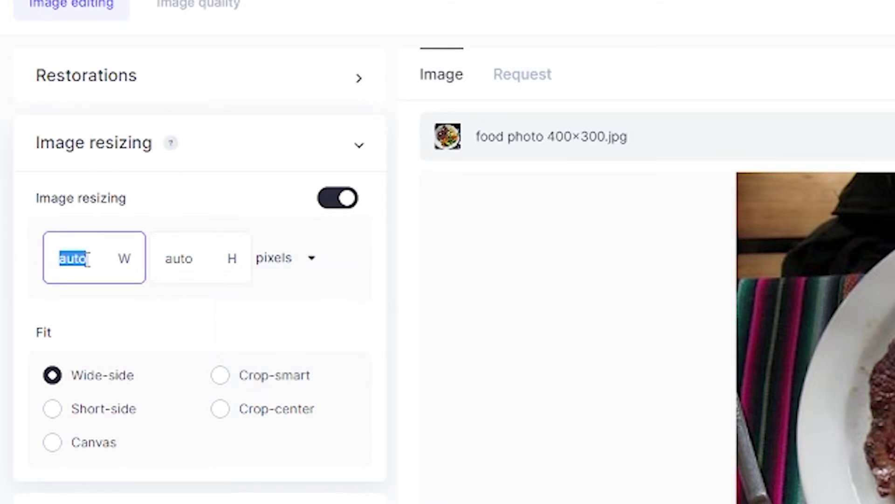
pyautogui.write('100')
pyautogui.press('BackSpace')
pyautogui.press('BackSpace')
pyautogui.press('BackSpace')
pyautogui.write('2000')
pyautogui.press('Tab')
pyautogui.write('200')
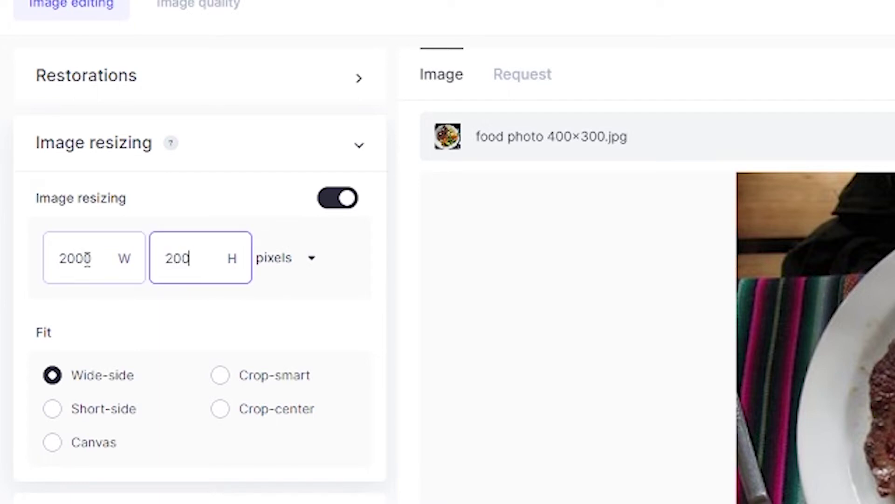
pyautogui.write('0')
pyautogui.click(253, 310)
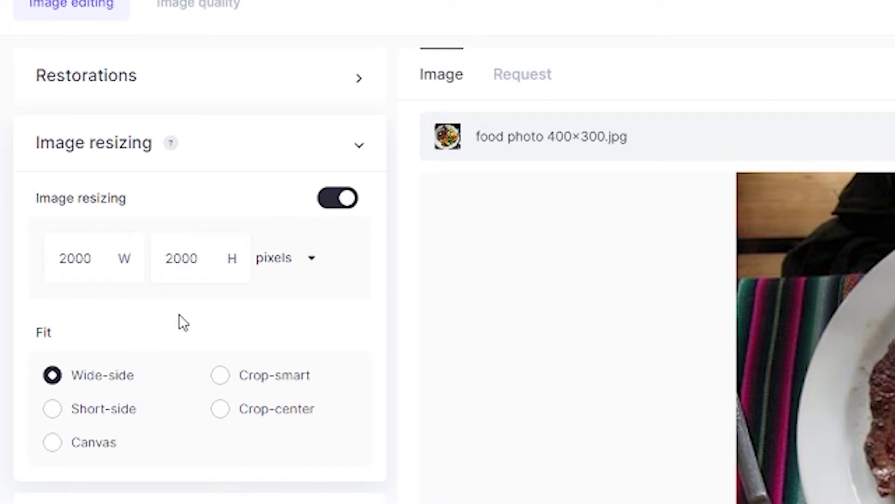
pyautogui.click(52, 267)
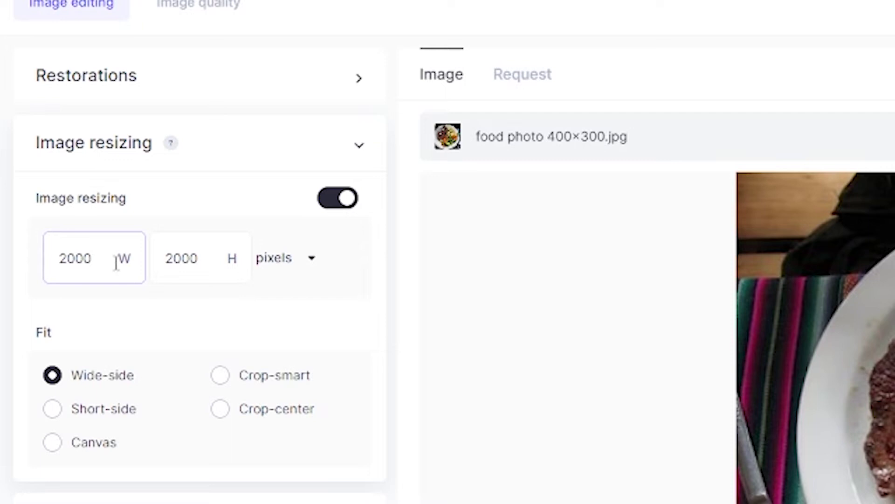
pyautogui.click(142, 296)
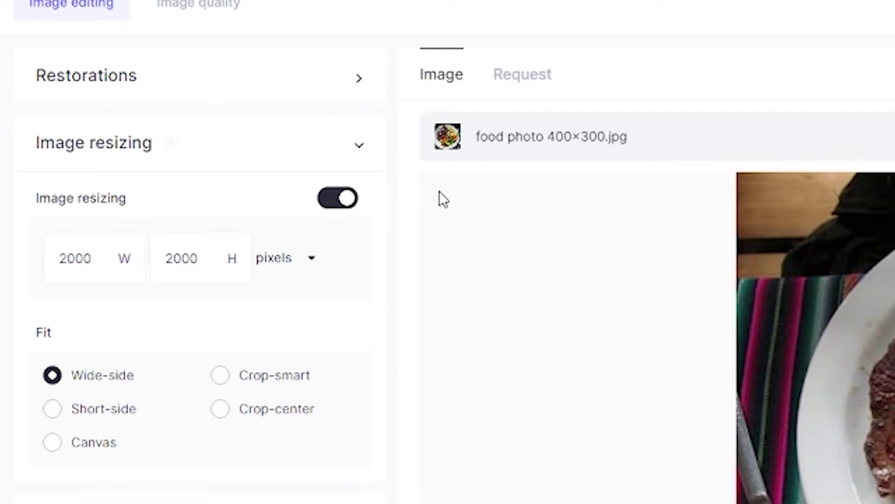
pyautogui.scroll(-2, 140, 382)
# Choose Short-side fit for the resize, then enable Color adjustments with Light fix at 100% intensity.
pyautogui.click(140, 383)
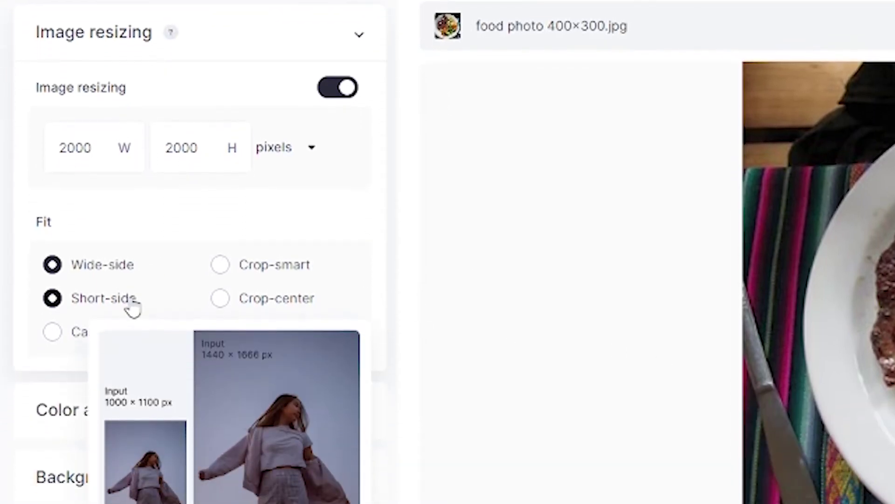
pyautogui.click(359, 35)
pyautogui.scroll(-3, 420, 82)
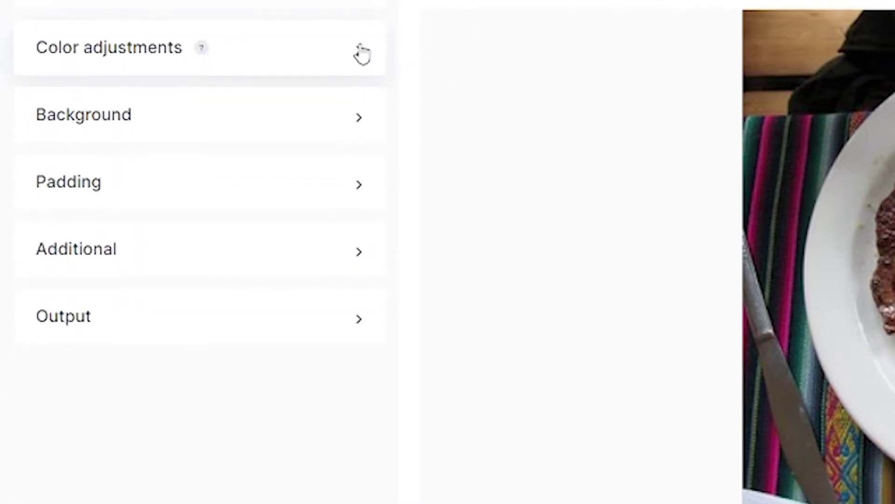
pyautogui.click(361, 41)
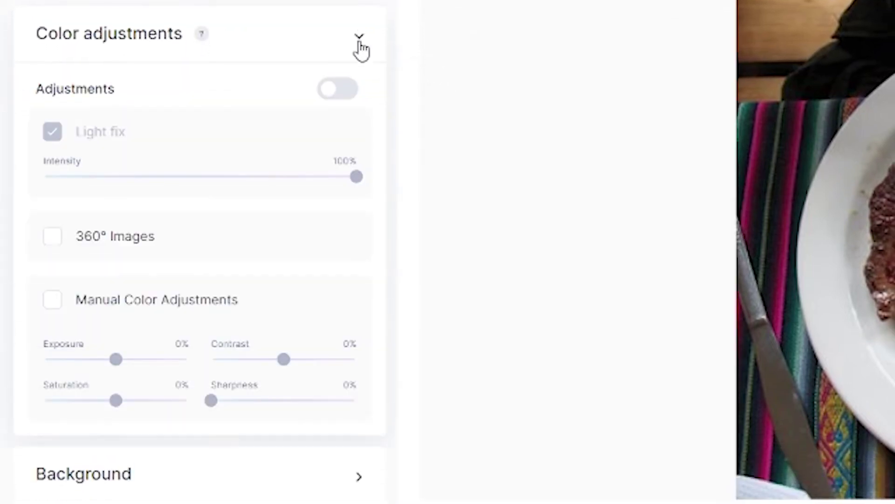
pyautogui.click(347, 93)
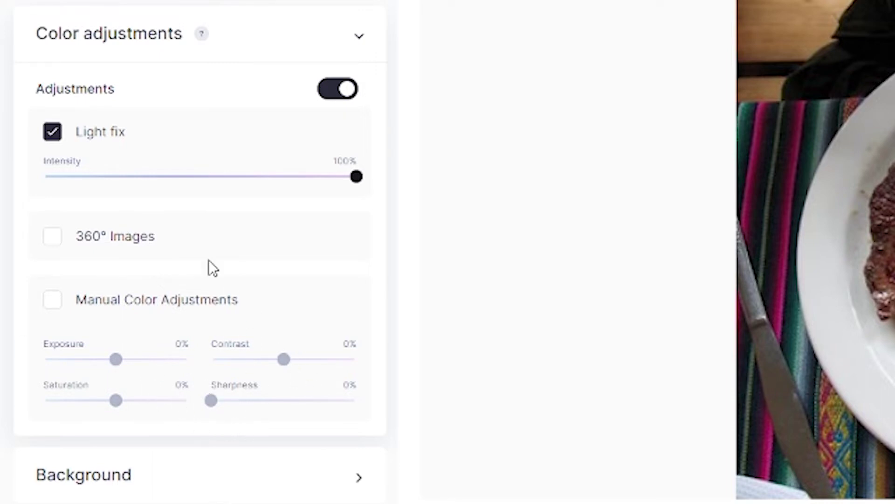
pyautogui.moveTo(49, 140)
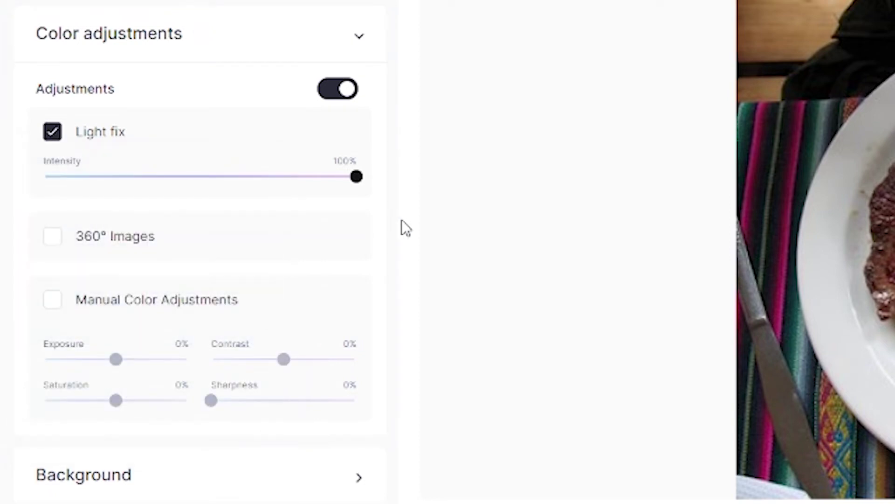
pyautogui.click(358, 36)
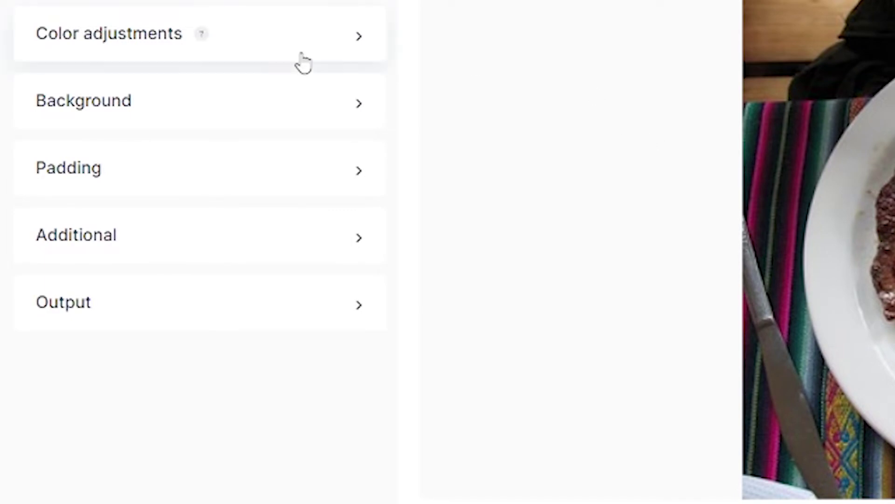
# Enable background removal in Products mode with clipping of the cutout.
pyautogui.click(320, 97)
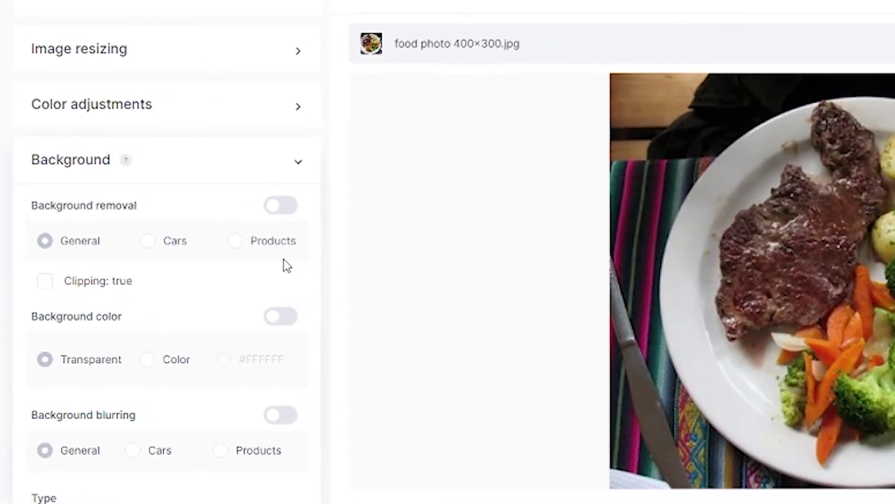
pyautogui.scroll(-2, 284, 260)
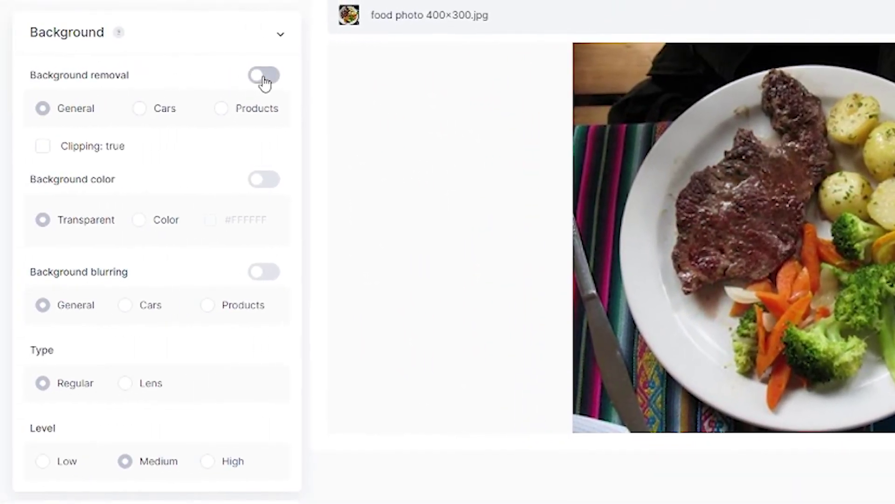
pyautogui.click(126, 70)
pyautogui.click(247, 110)
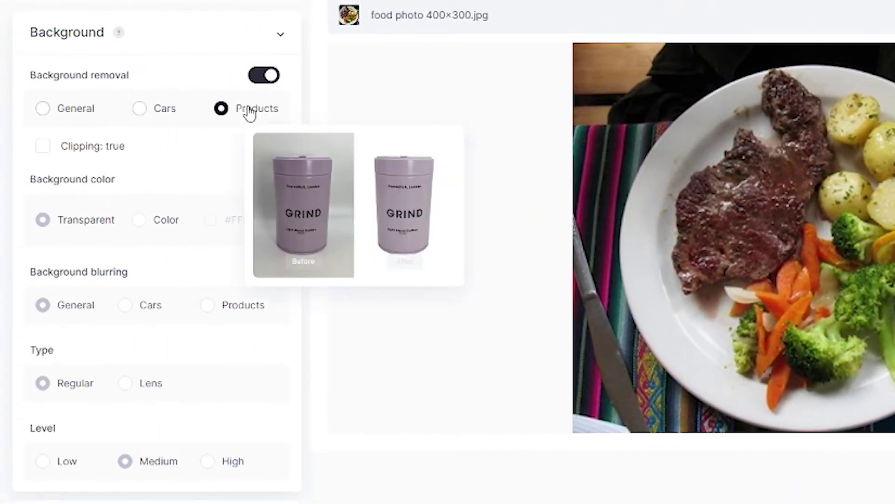
pyautogui.click(81, 148)
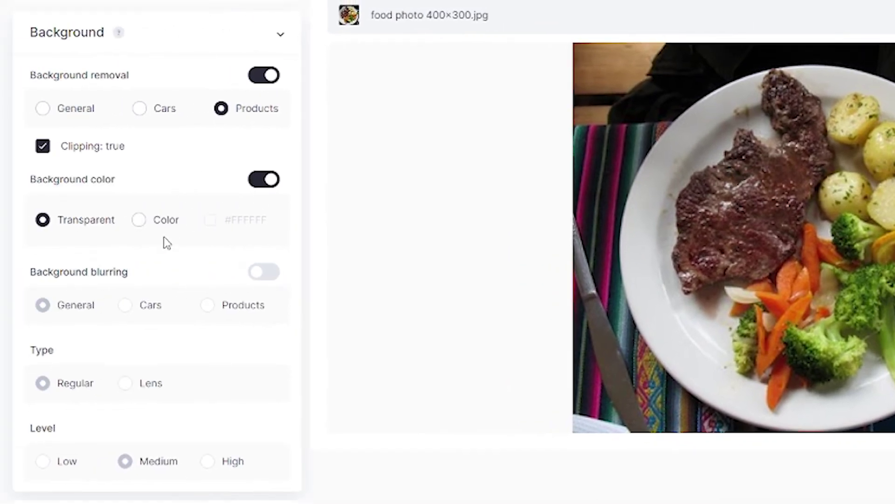
# Set the background colour to light blue #AFD5FF.
pyautogui.moveTo(161, 232)
pyautogui.click(238, 229)
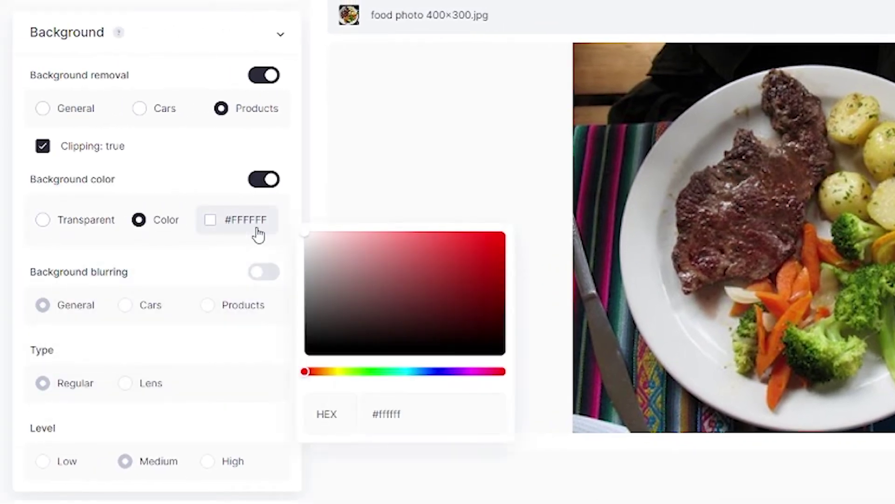
pyautogui.moveTo(366, 375); pyautogui.dragTo(424, 376)
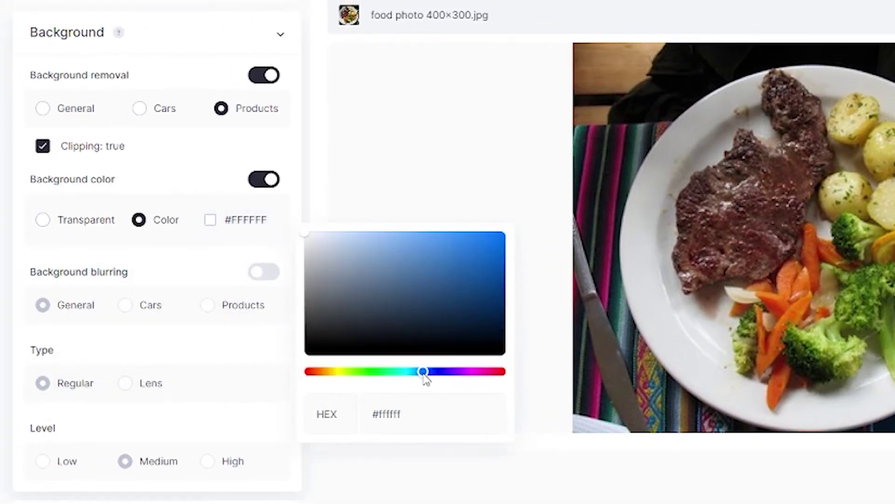
pyautogui.moveTo(334, 233); pyautogui.dragTo(369, 231)
pyautogui.click(410, 166)
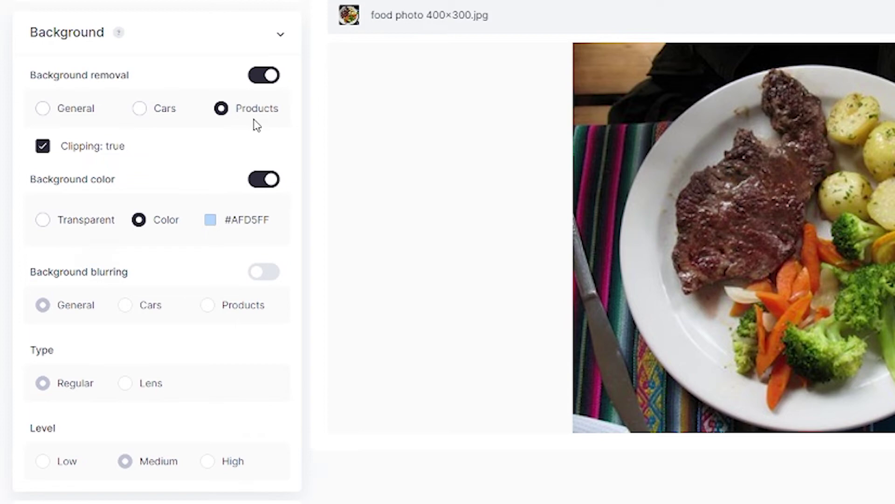
pyautogui.click(267, 38)
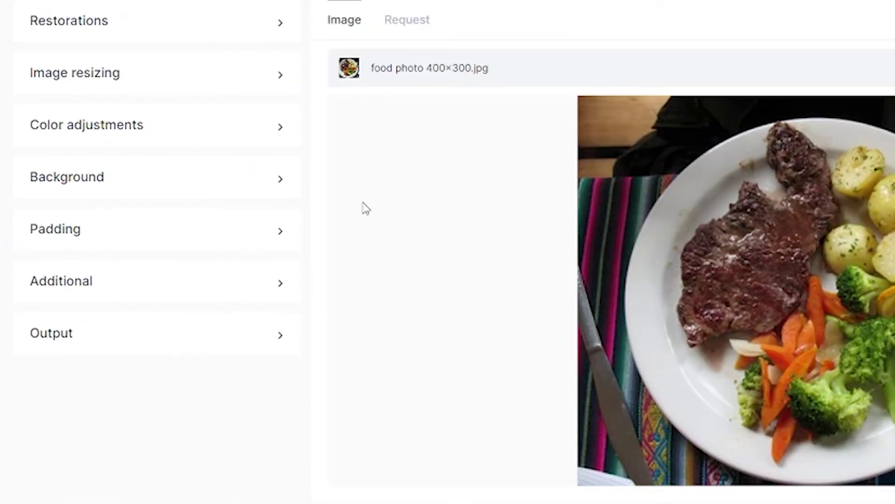
# Turn on padding with a General value of 5%.
pyautogui.click(284, 242)
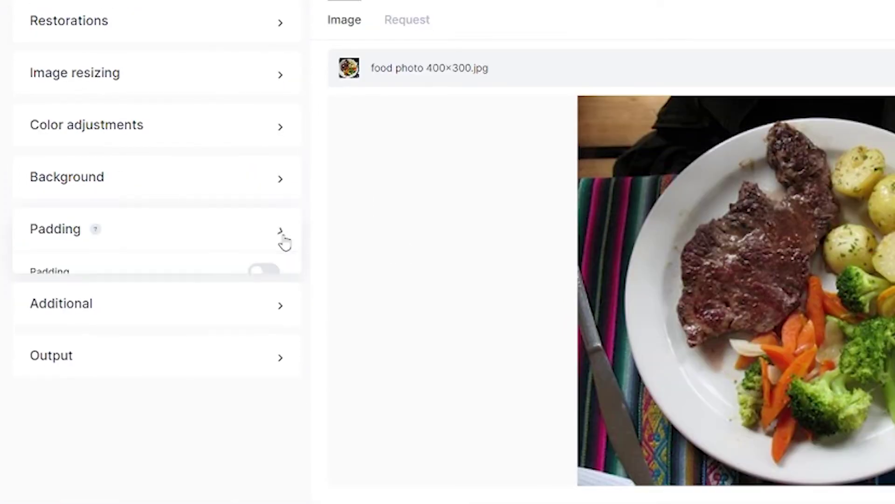
pyautogui.moveTo(243, 319); pyautogui.dragTo(268, 324)
pyautogui.click(401, 320)
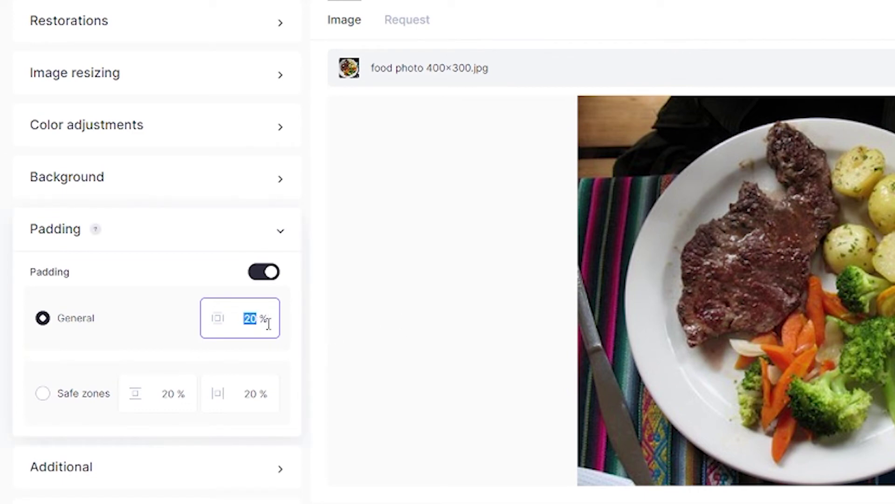
pyautogui.write('5')
pyautogui.click(439, 356)
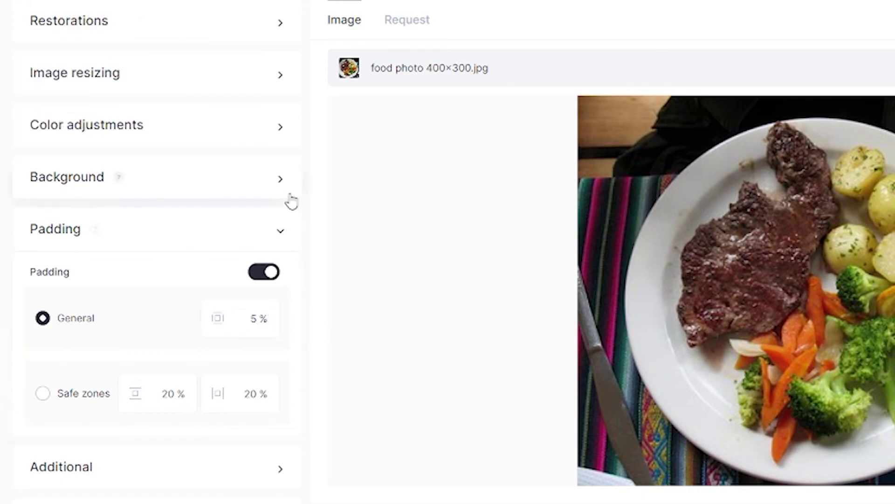
pyautogui.click(287, 224)
# Set JPEG output quality to 100% and start processing the photo.
pyautogui.scroll(-2, 326, 331)
pyautogui.click(226, 327)
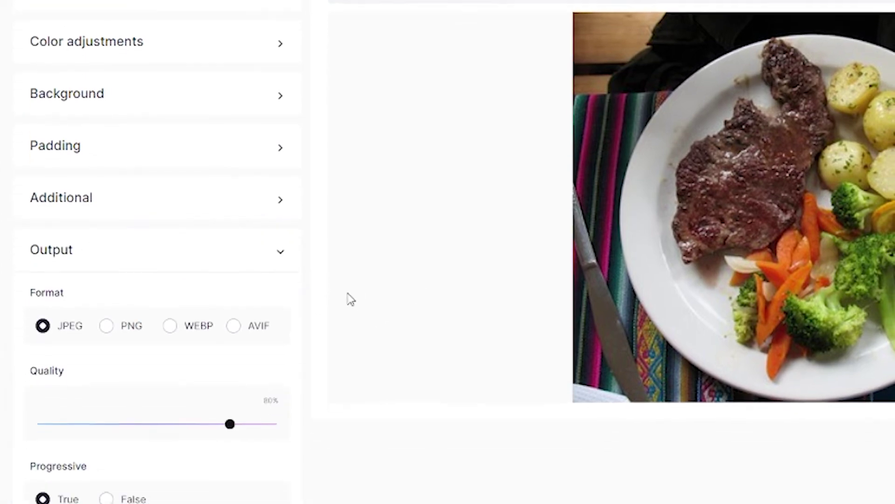
pyautogui.scroll(-2, 350, 299)
pyautogui.moveTo(236, 339); pyautogui.dragTo(292, 344)
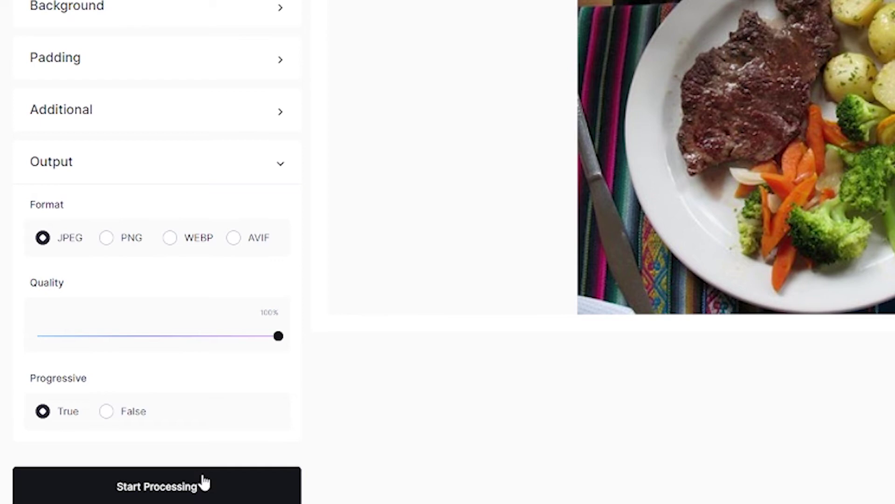
pyautogui.click(203, 484)
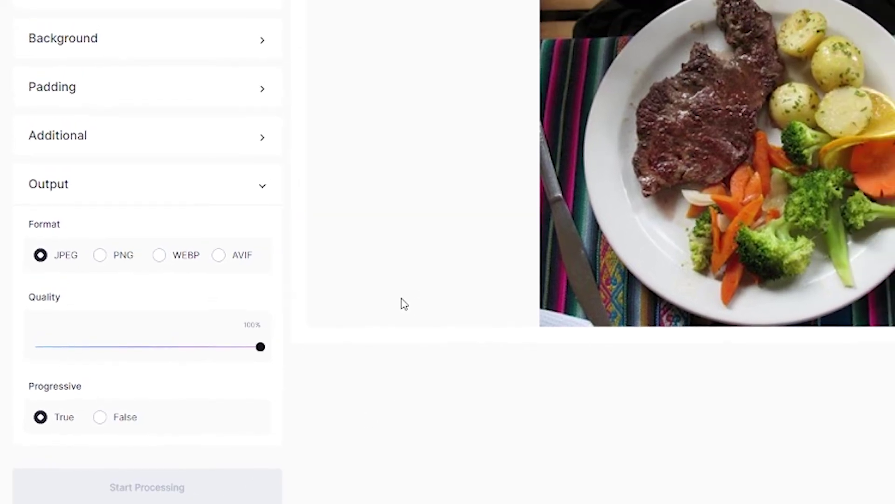